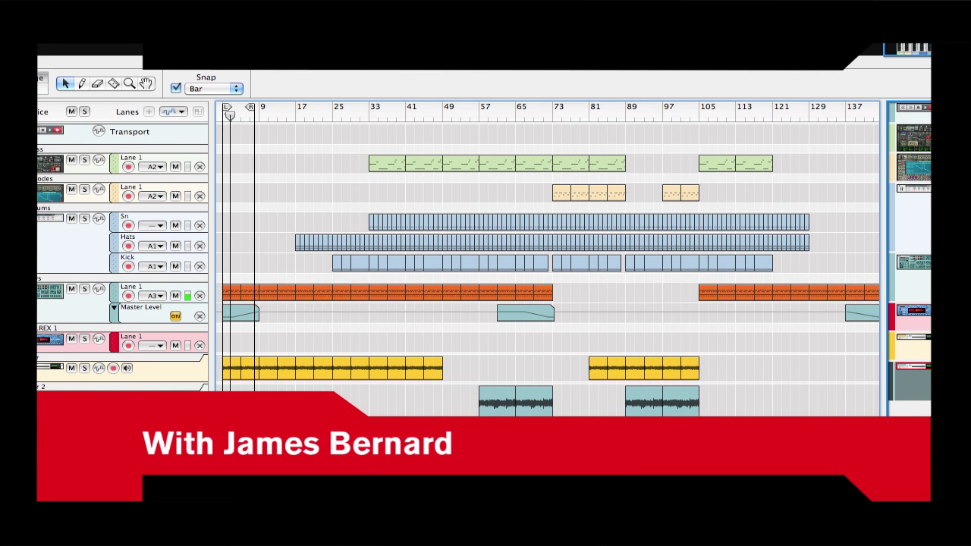
Stop playback of the multitrack song from the transport bar
left_click(494, 521)
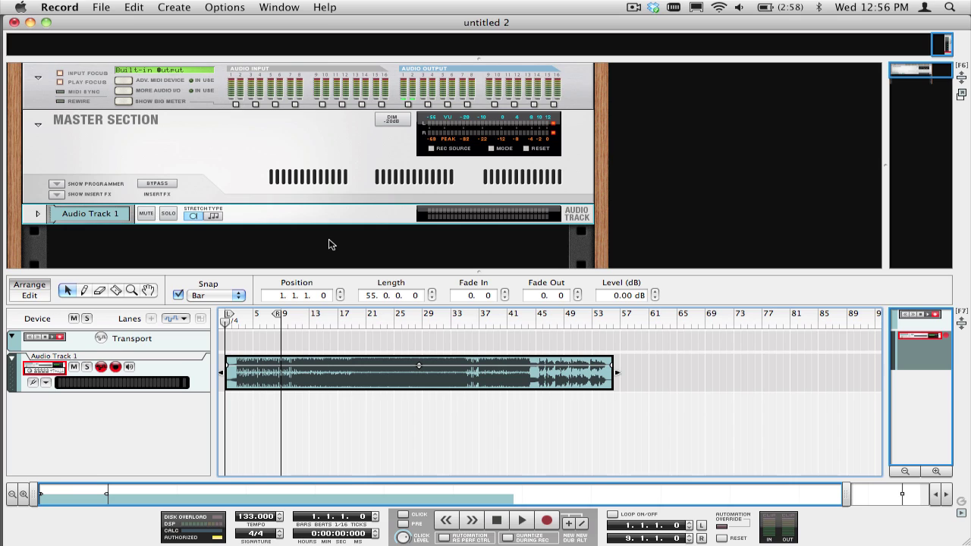
Hide the sequencer, add two Mix Channels below Audio Track 1, and turn the rack around
key("F7")
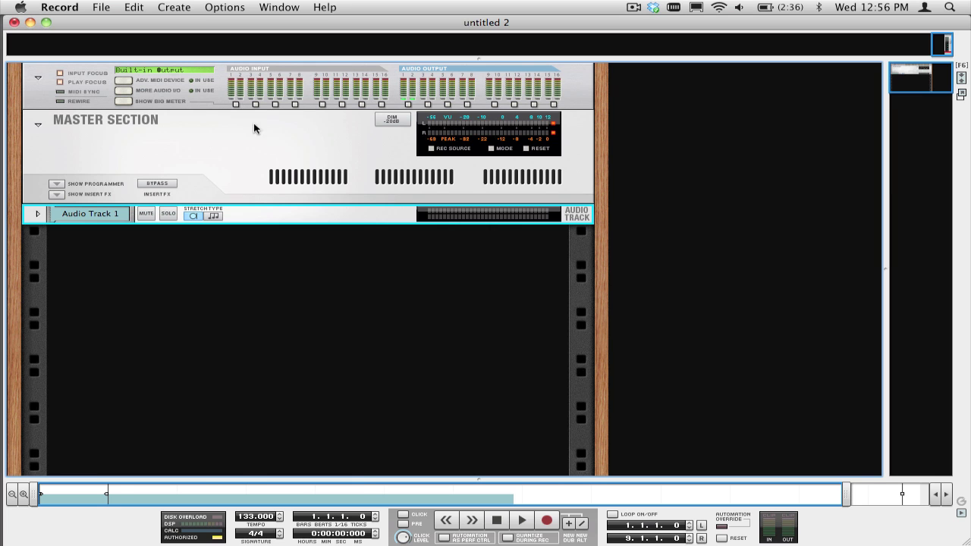
left_click(169, 7)
left_click(189, 95)
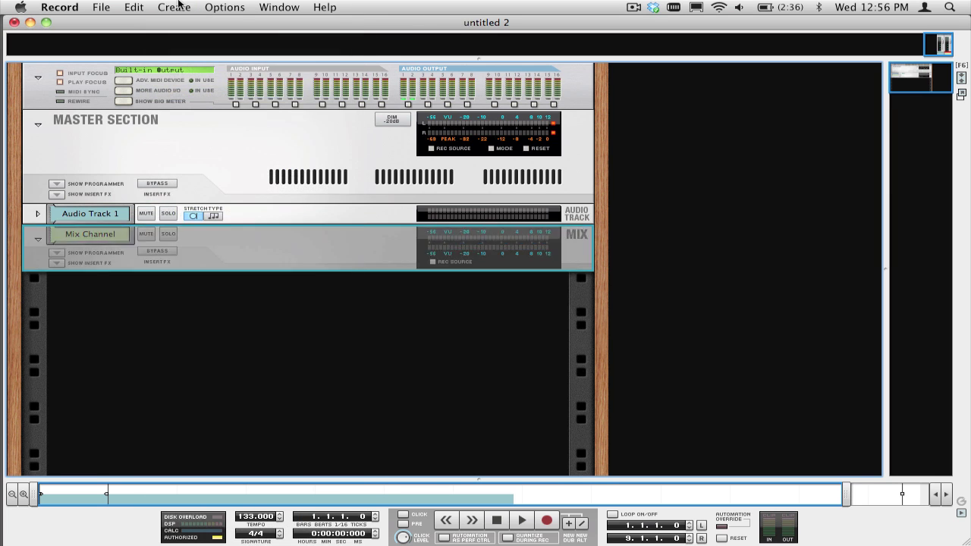
left_click(174, 7)
left_click(182, 92)
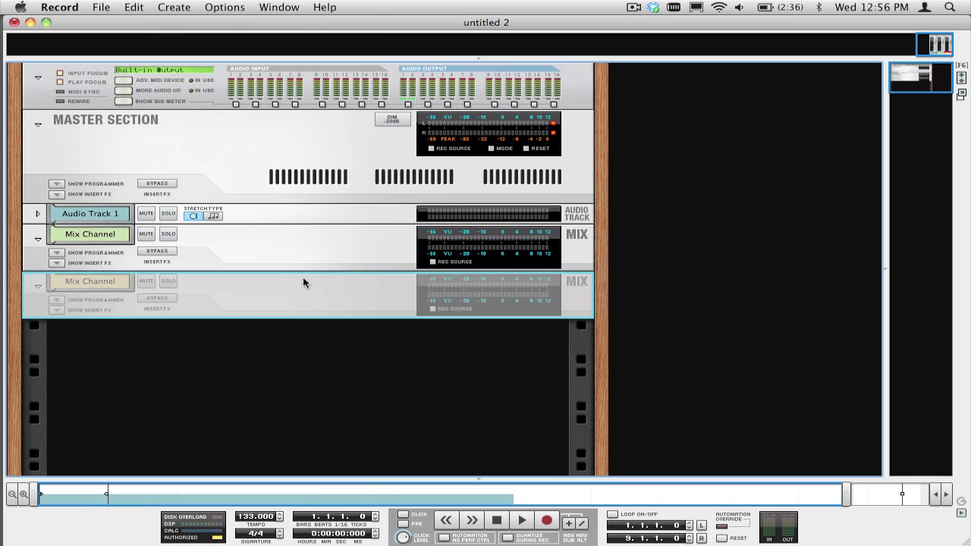
key("Tab")
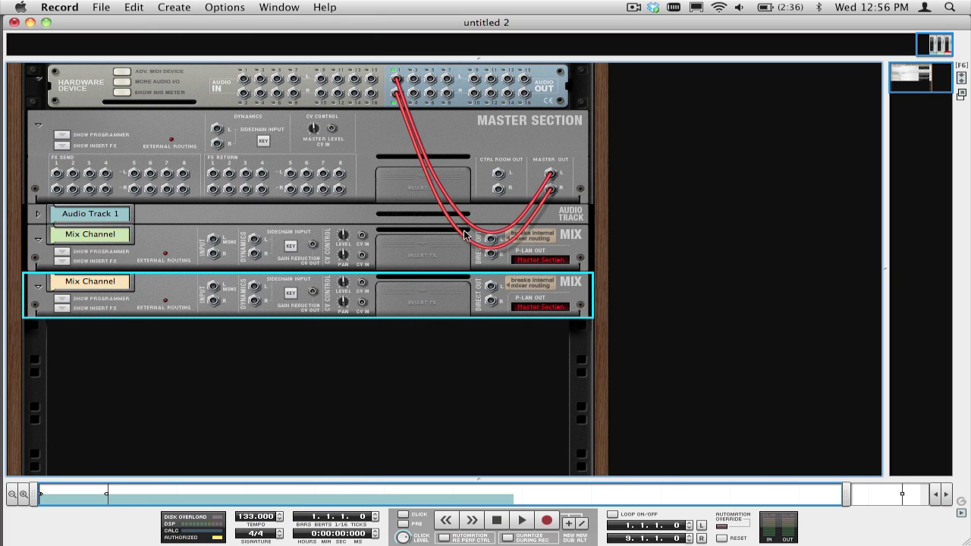
Cable Audio Track 1's Direct Out L and R into each Mix Channel's Input L, then face the rack front
left_click(39, 215)
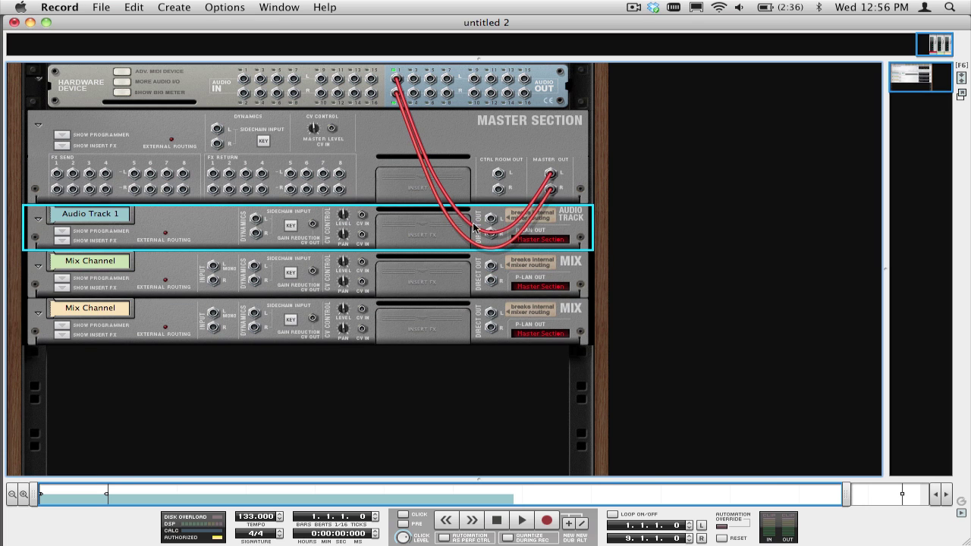
left_click_drag(492, 221, 213, 266)
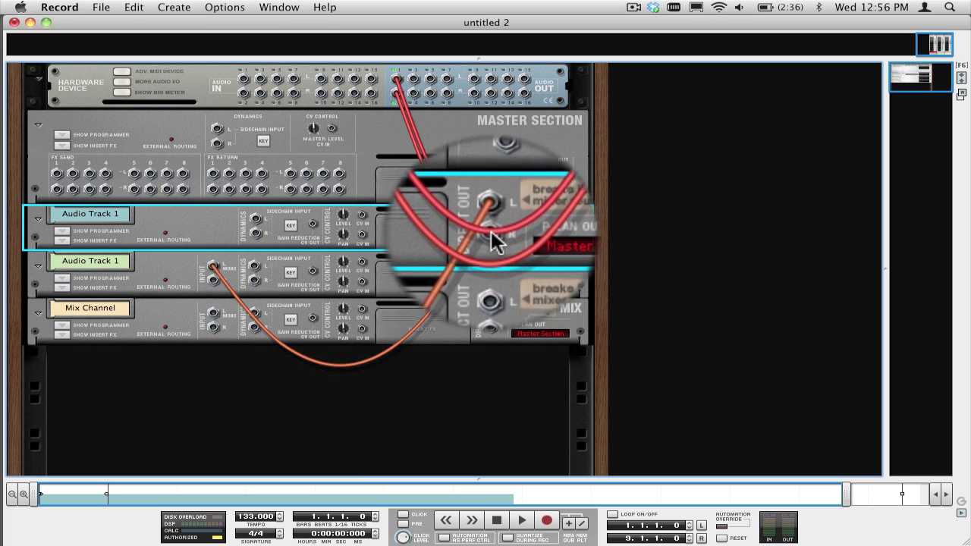
left_click_drag(491, 234, 258, 281)
left_click_drag(269, 334, 214, 318)
key("Tab")
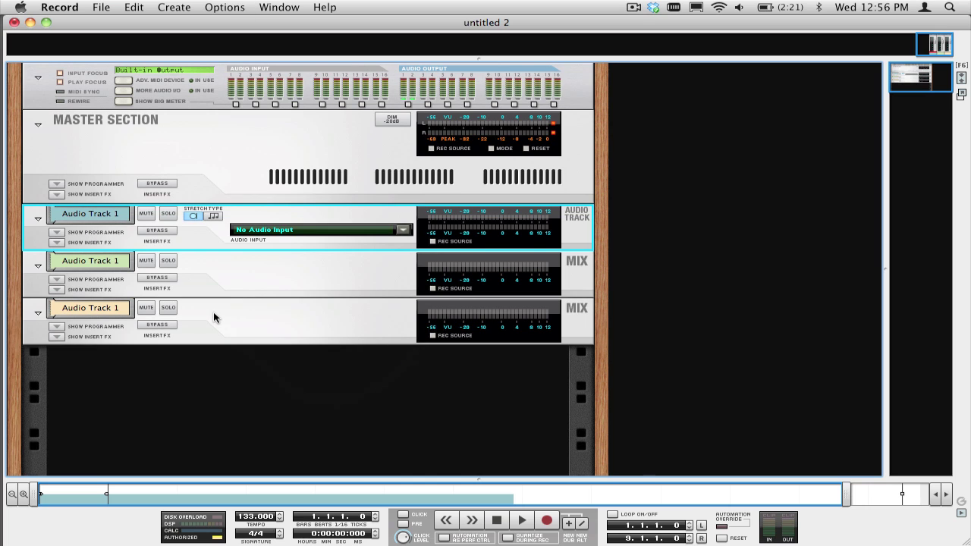
In the mixer, enable INV on the left-channel strip and start the song playing
key("F5")
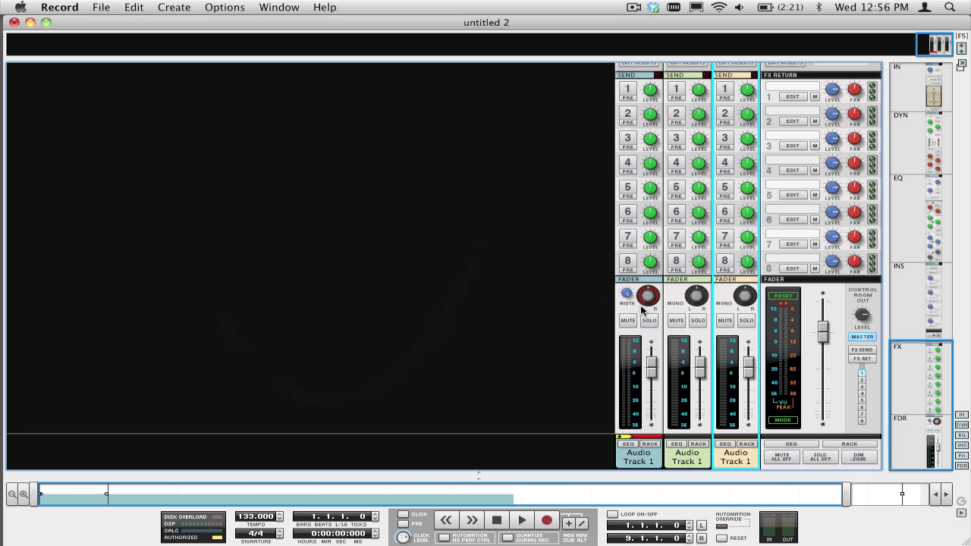
scroll(641, 311, "up", 10)
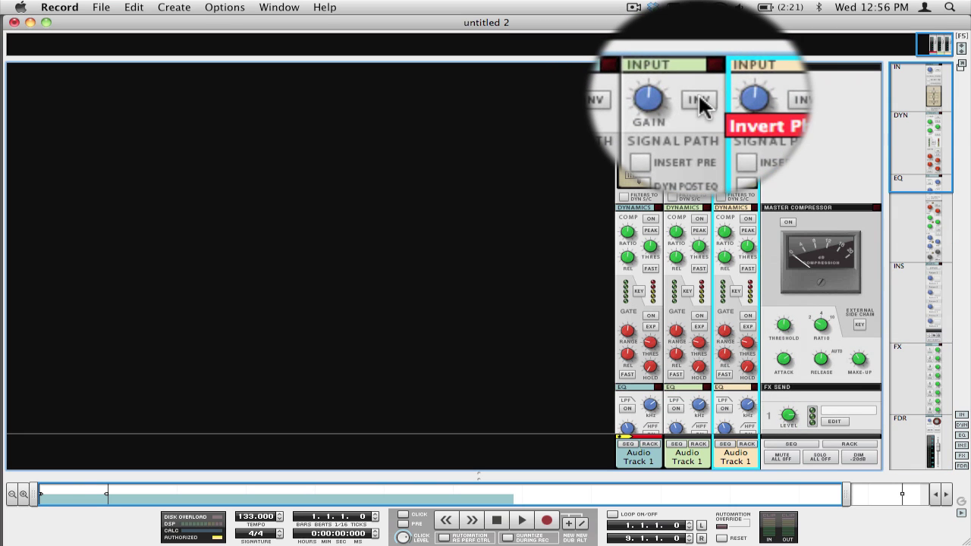
left_click(700, 104)
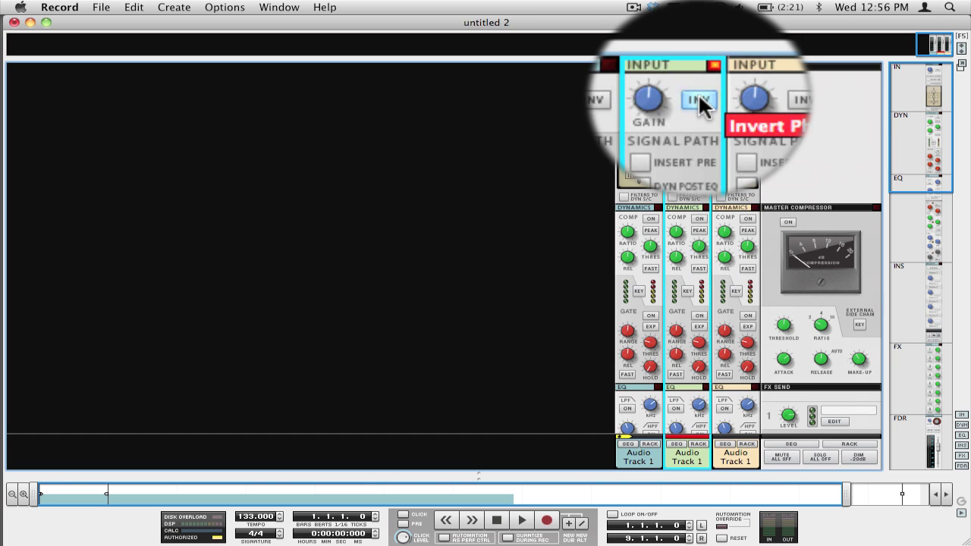
key("space")
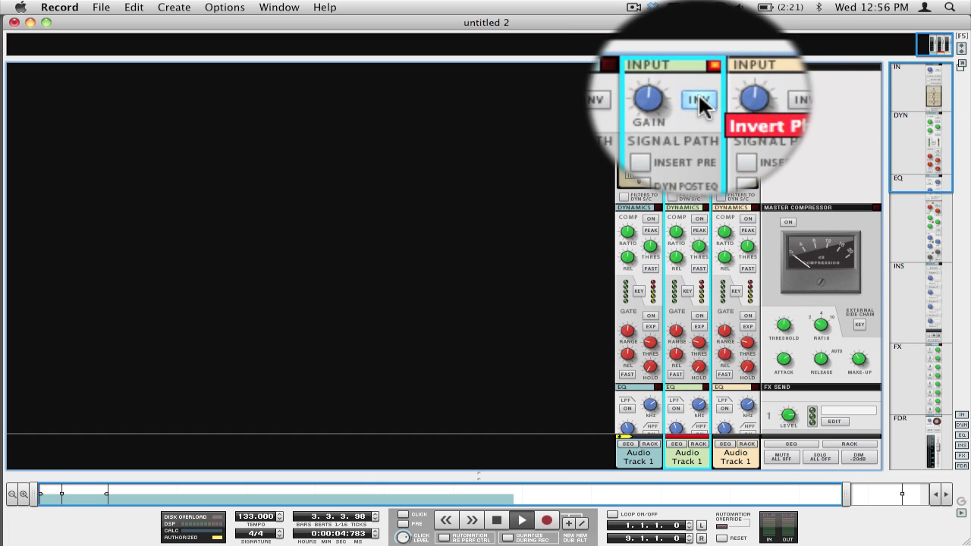
Toggle the left strip's phase inversion off and on repeatedly to compare vocal cancellation
left_click(700, 104)
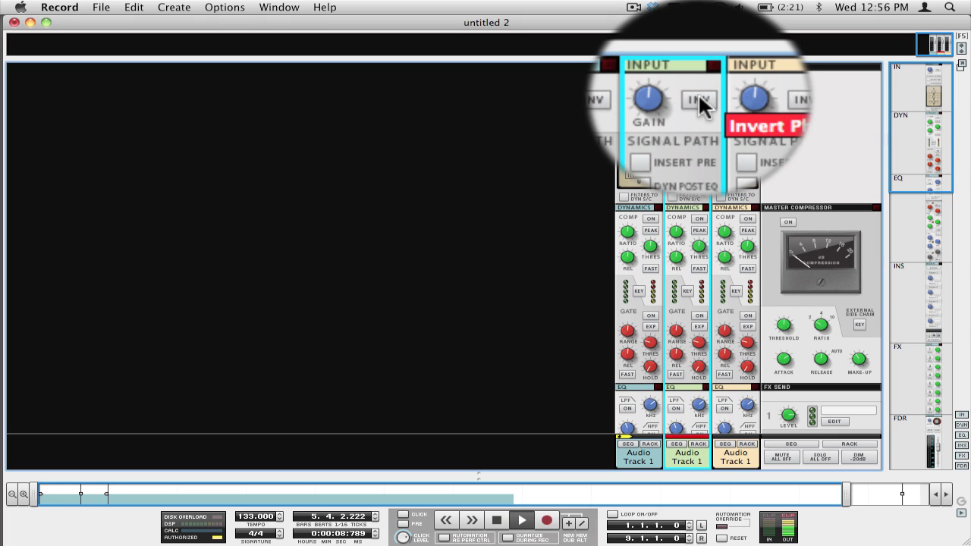
left_click(700, 105)
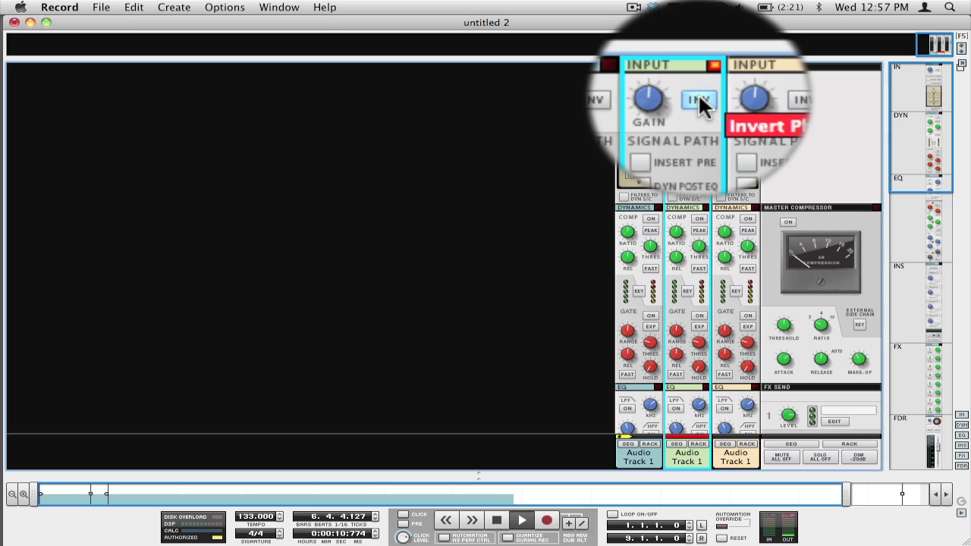
left_click(700, 105)
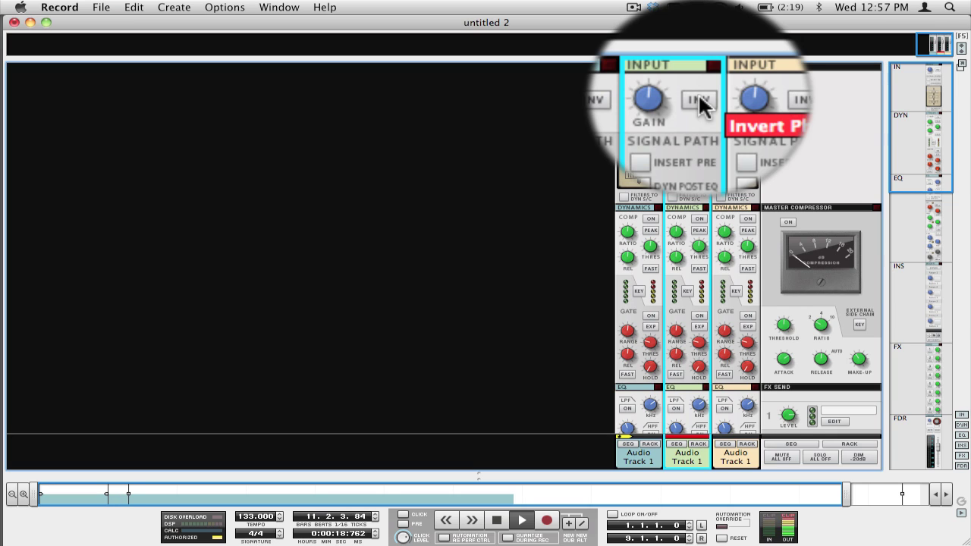
left_click(699, 104)
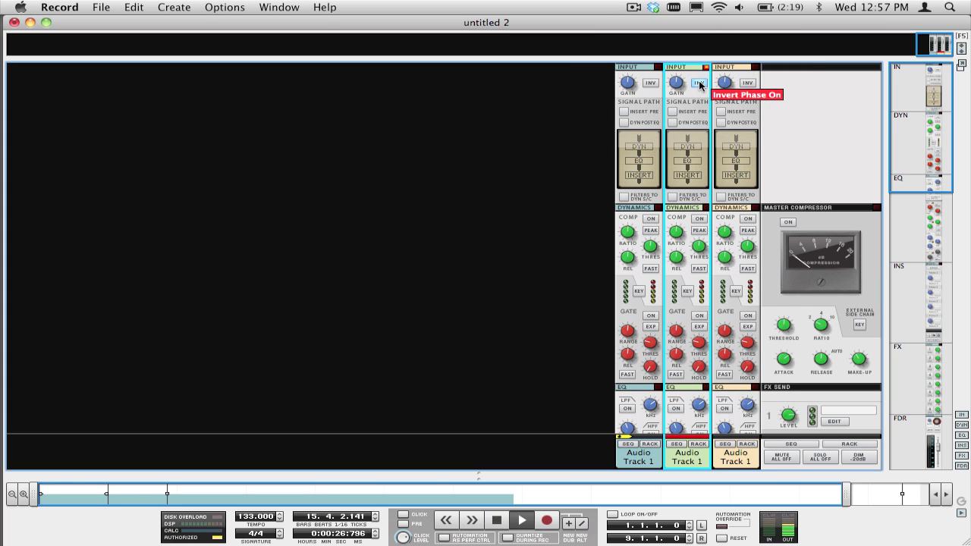
left_click(699, 83)
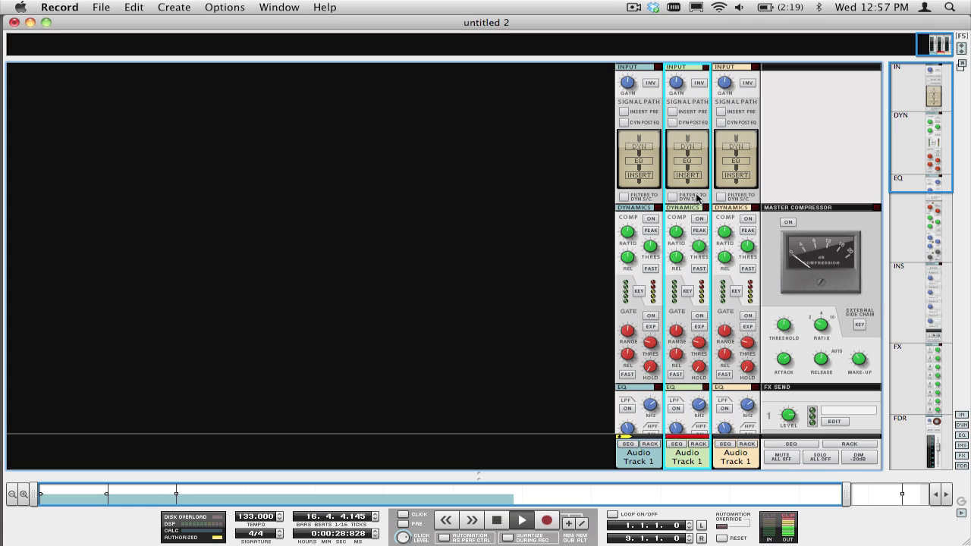
left_click(698, 86)
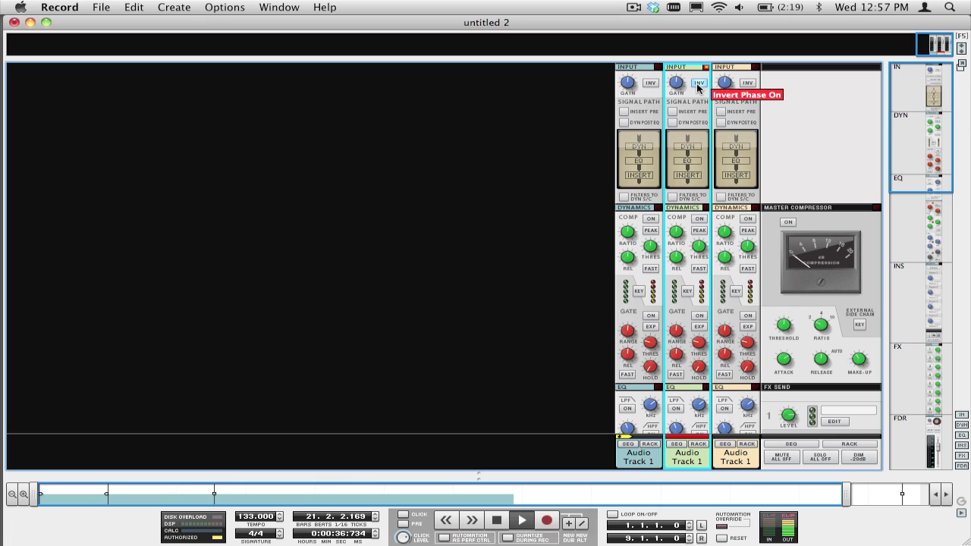
left_click(698, 86)
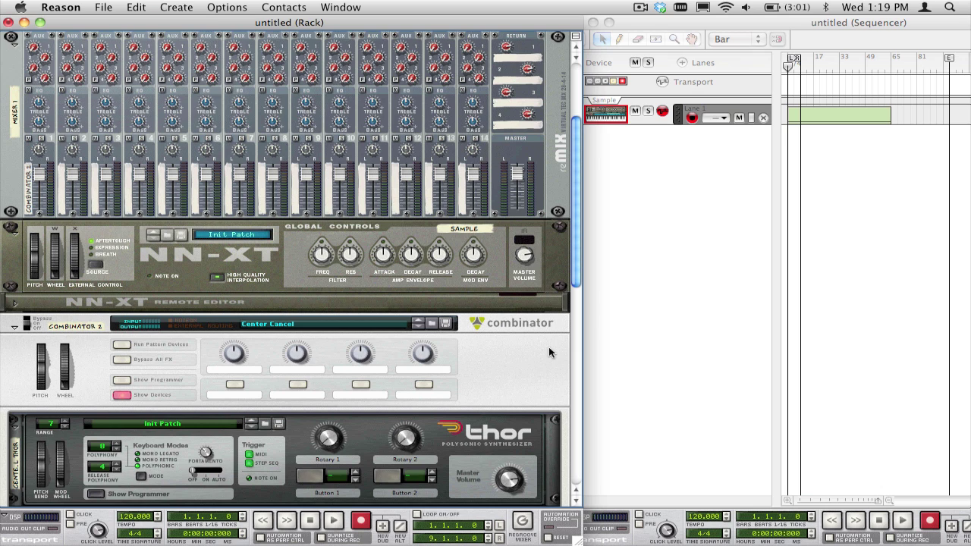
Review Thor's modulation matrix, then flip the rack to inspect the NN-XT, Combinator and mixer cabling
scroll(550, 352, "down", 10)
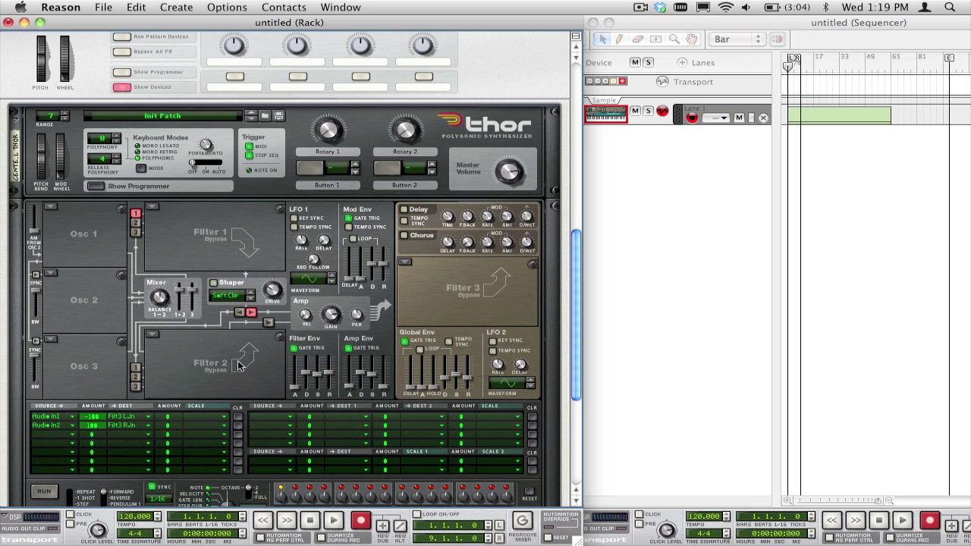
scroll(243, 363, "down", 5)
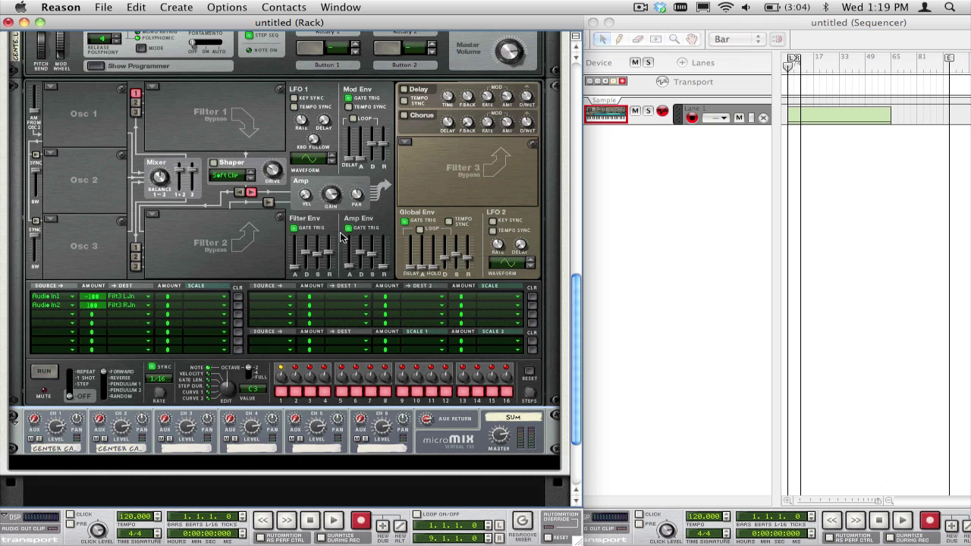
key("Tab")
scroll(486, 137, "up", 2)
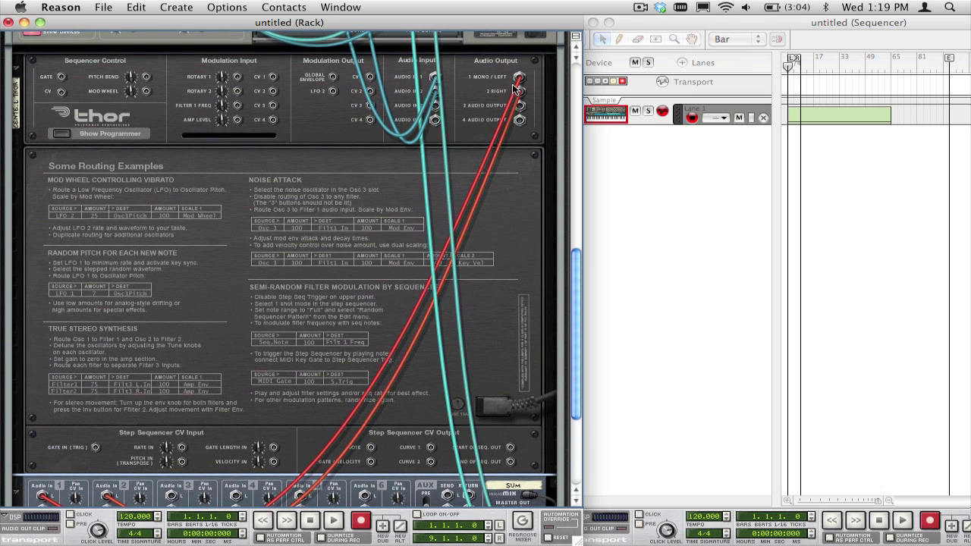
scroll(144, 438, "down", 3)
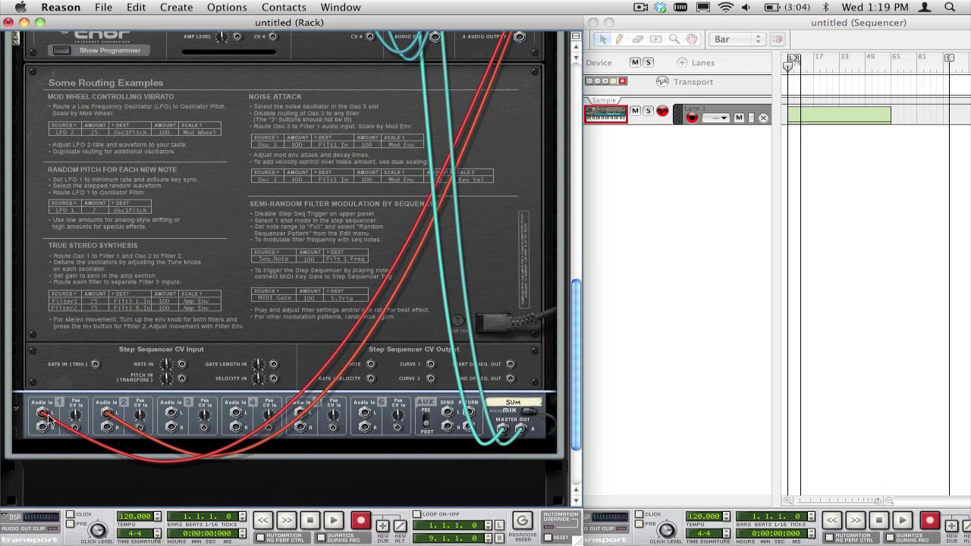
key("Tab")
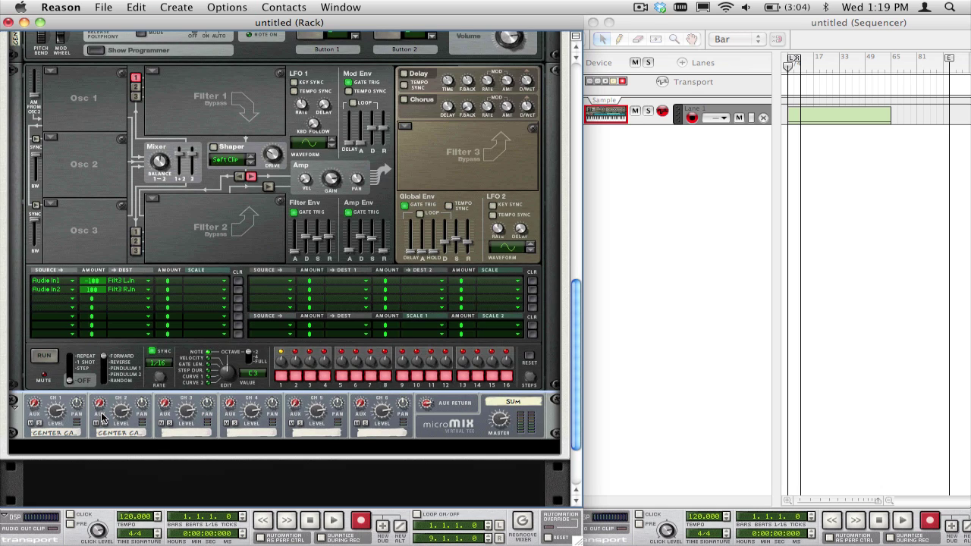
scroll(101, 414, "up", 10)
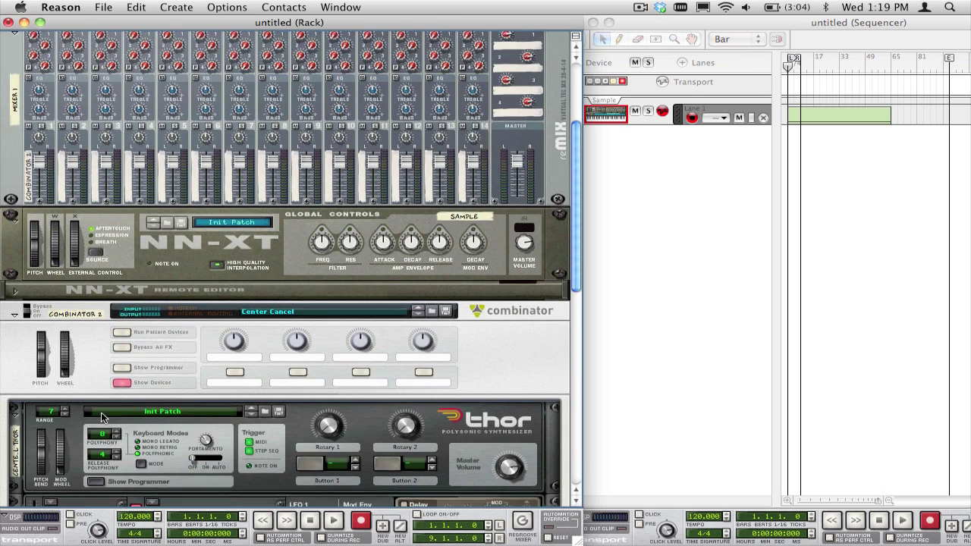
key("Tab")
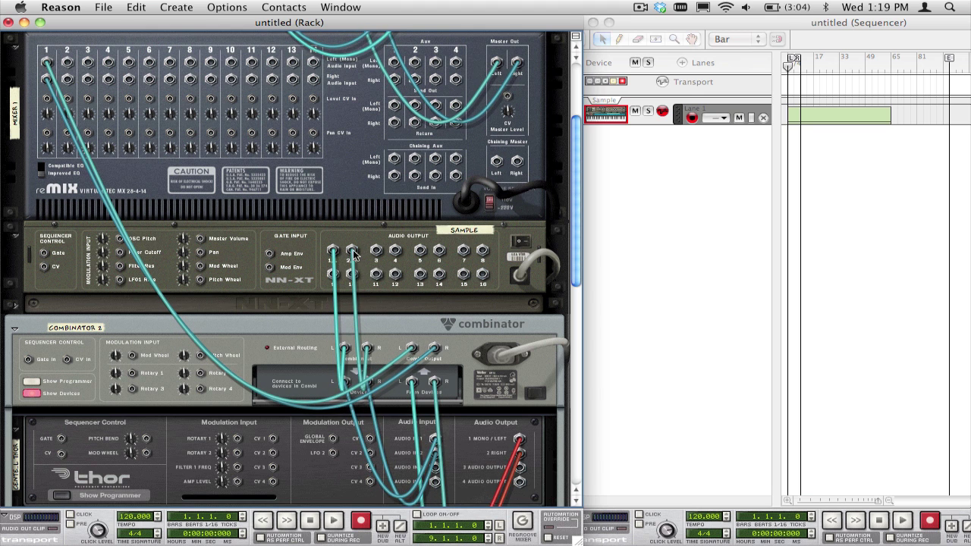
Check the Combinator cabling, return to the front panels at Thor, and play the song
left_click_drag(353, 249, 344, 348)
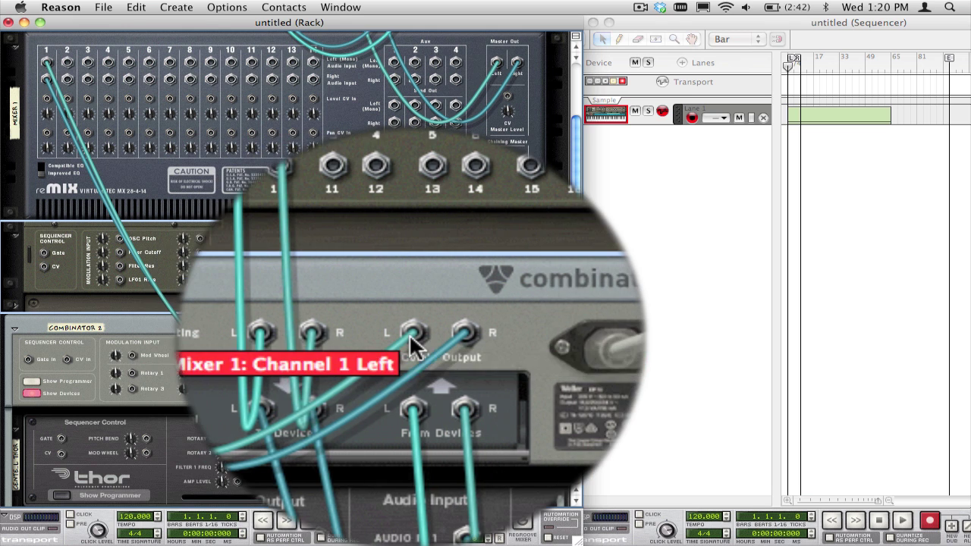
key("Tab")
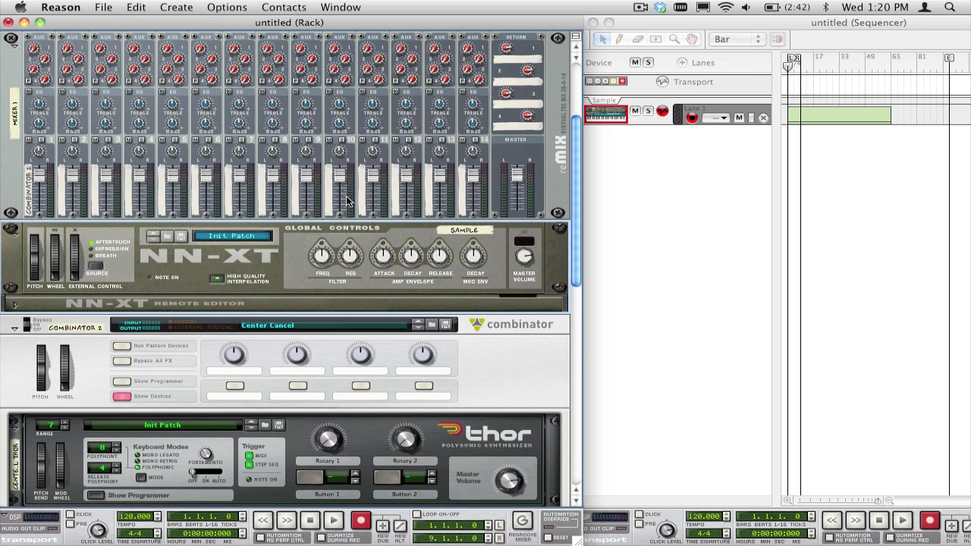
scroll(389, 247, "down", 5)
scroll(389, 247, "down", 2)
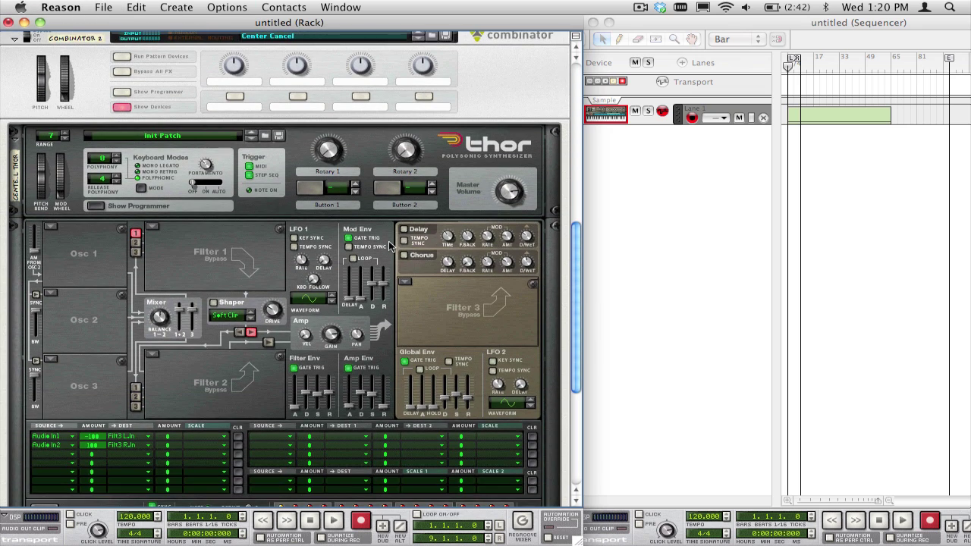
key("space")
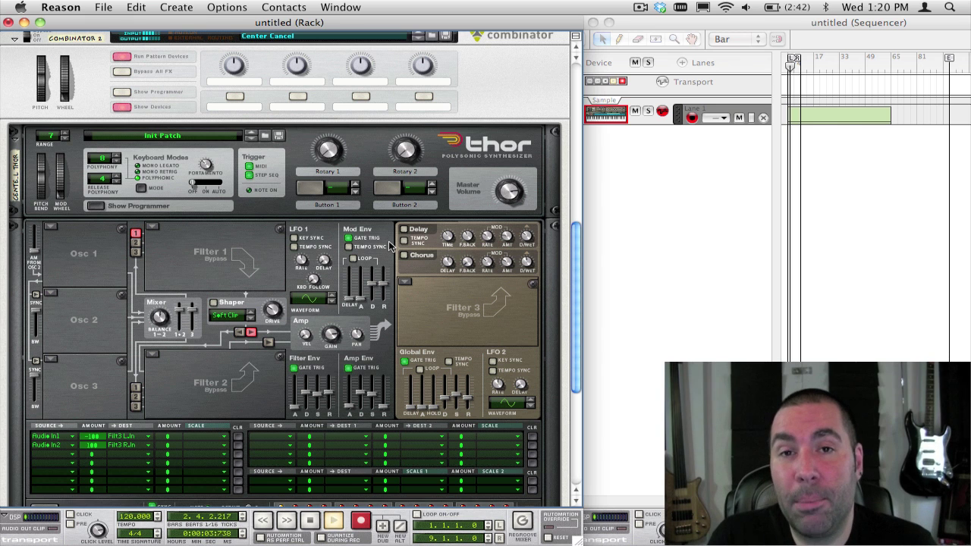
scroll(252, 259, "down", 8)
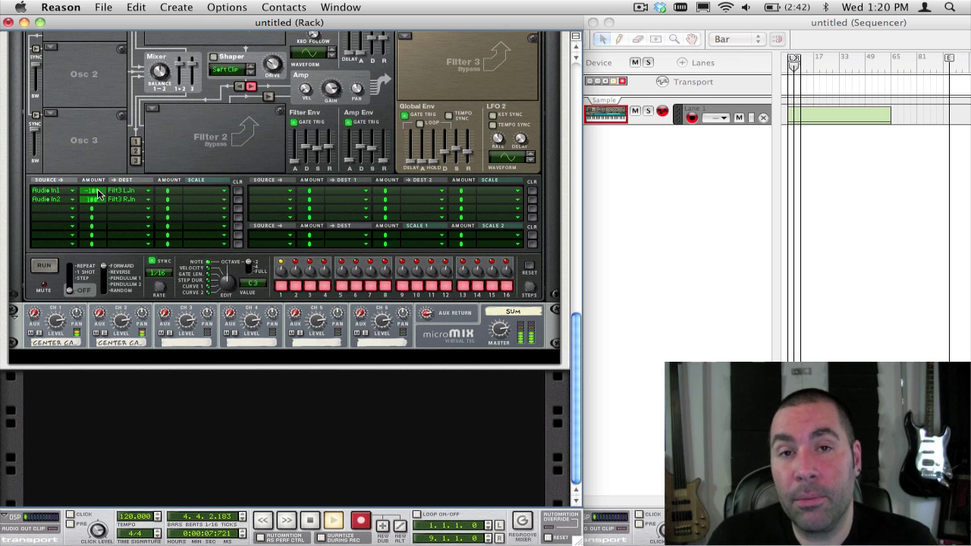
mouse_move(97, 195)
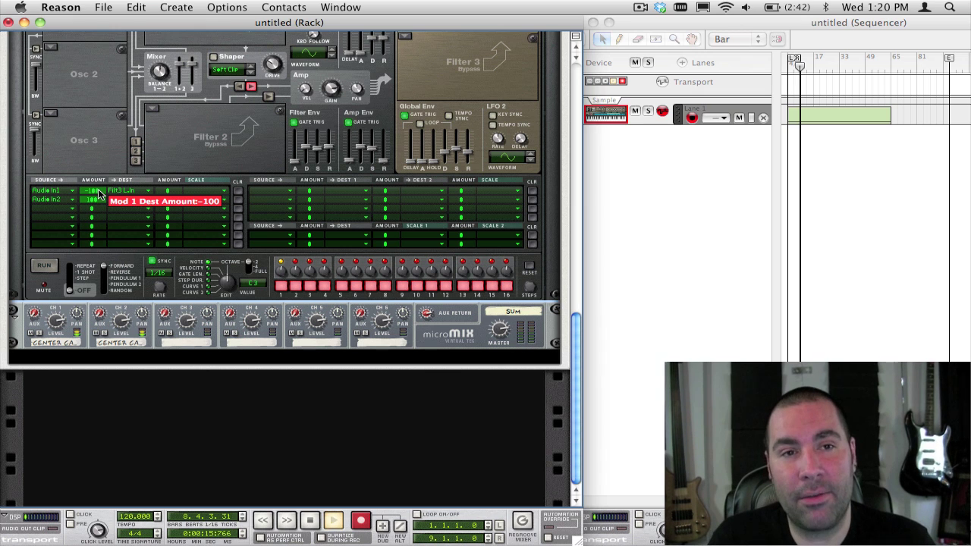
left_click_drag(97, 195, 100, 141)
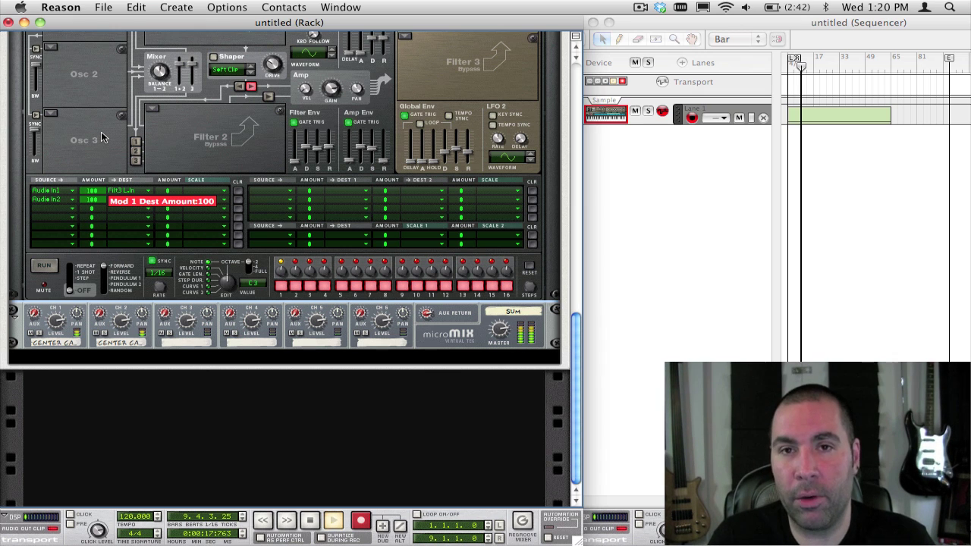
mouse_move(102, 190)
left_mouse_down()
mouse_move(97, 182)
mouse_move(99, 196)
left_mouse_up()
mouse_move(97, 202)
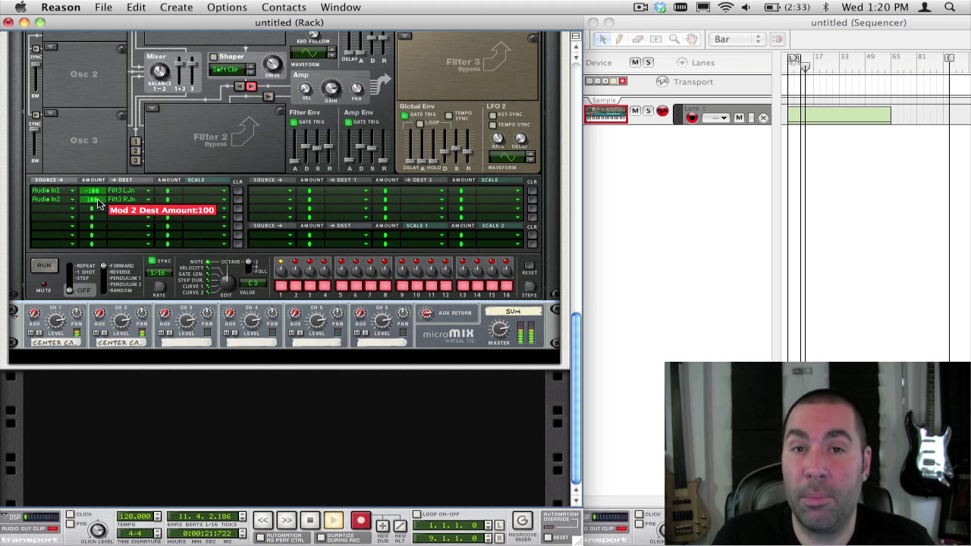
scroll(106, 208, "up", 5)
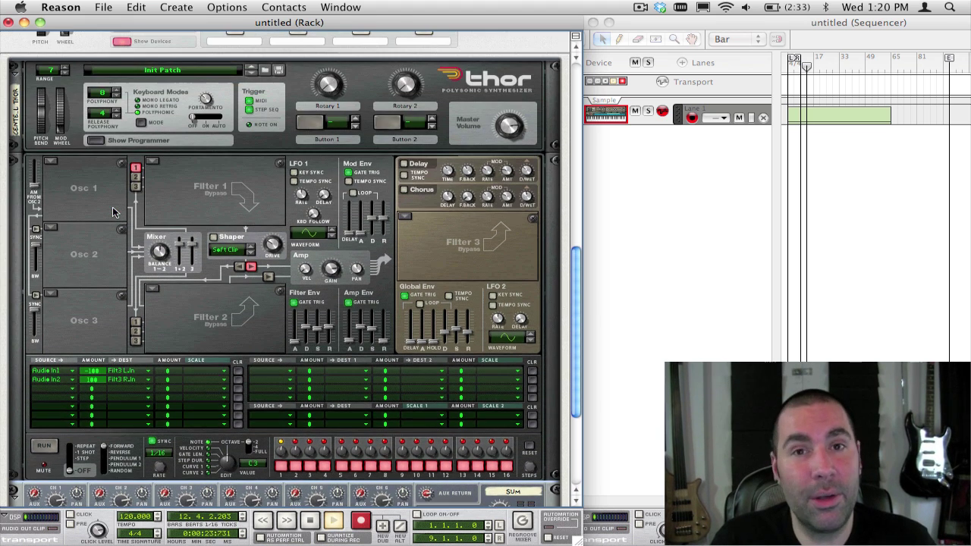
scroll(113, 213, "up", 5)
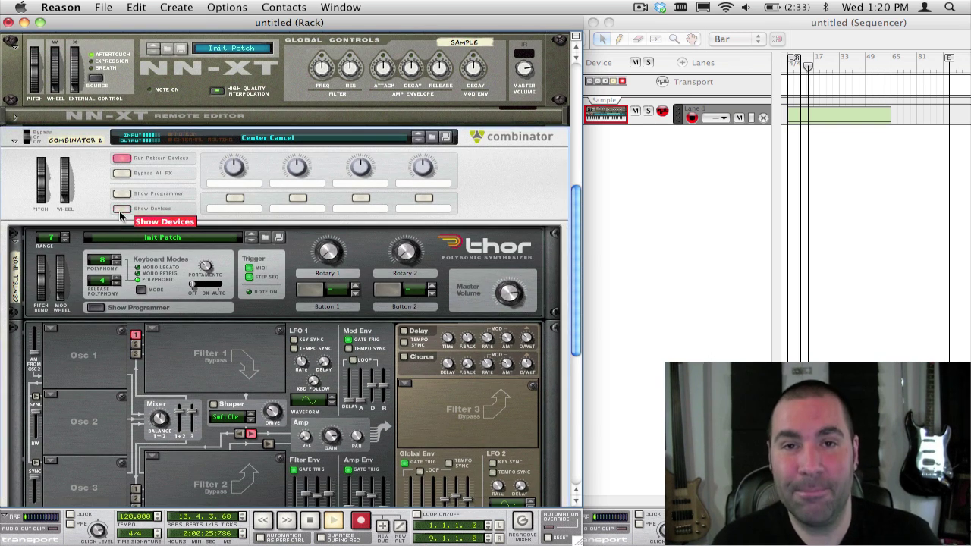